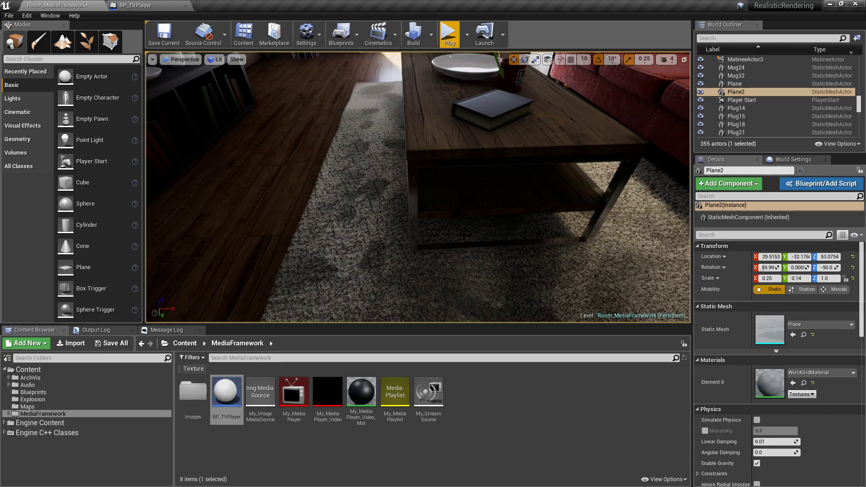
- From a wide room view, play the level in the editor to watch the TV footage, then stop
{"action": "right_click_drag", "start_coordinate": [462, 257], "coordinate": [442, 241]}
{"action": "left_click", "coordinate": [450, 33]}
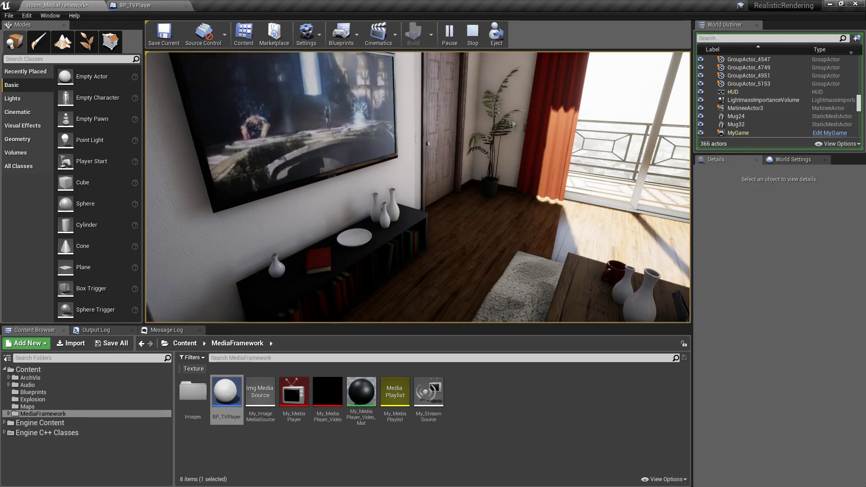
{"action": "key", "text": "Escape"}
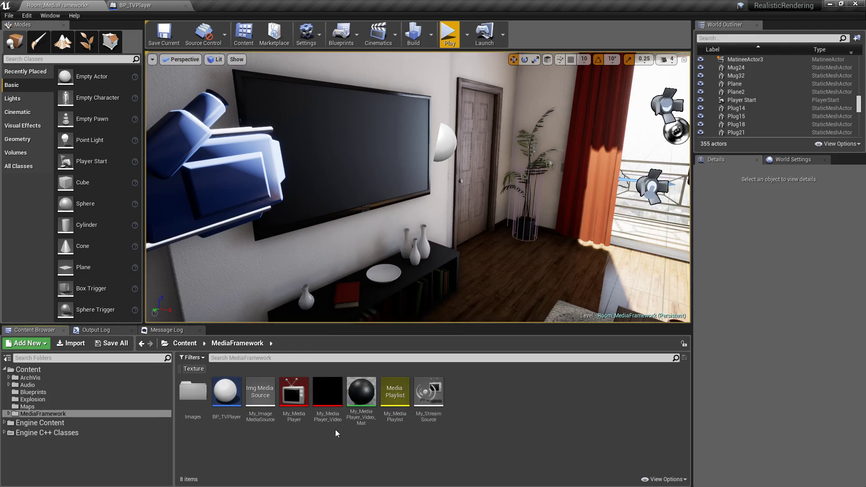
- Open My_MediaPlayer and My_MediaPlayer_Video in editor tabs, returning to the Room_MediaFramework level
{"action": "left_click", "coordinate": [324, 386]}
{"action": "left_click", "coordinate": [364, 437]}
{"action": "double_click", "coordinate": [300, 398]}
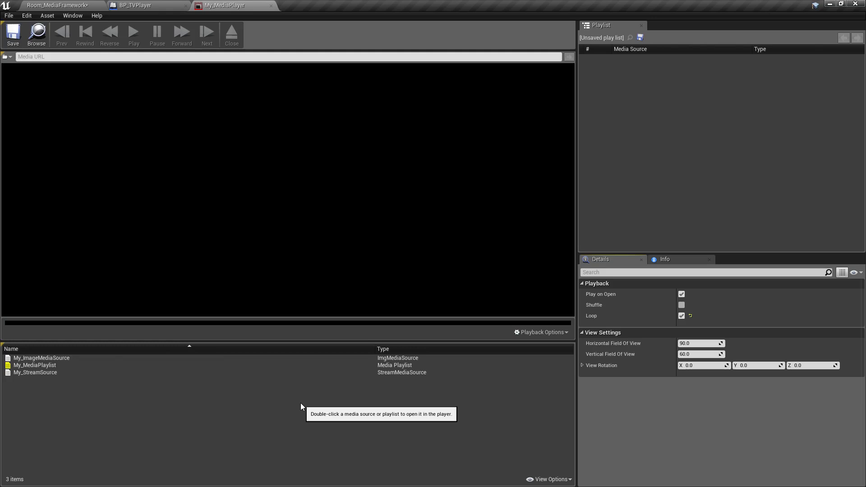
{"action": "left_click", "coordinate": [70, 8]}
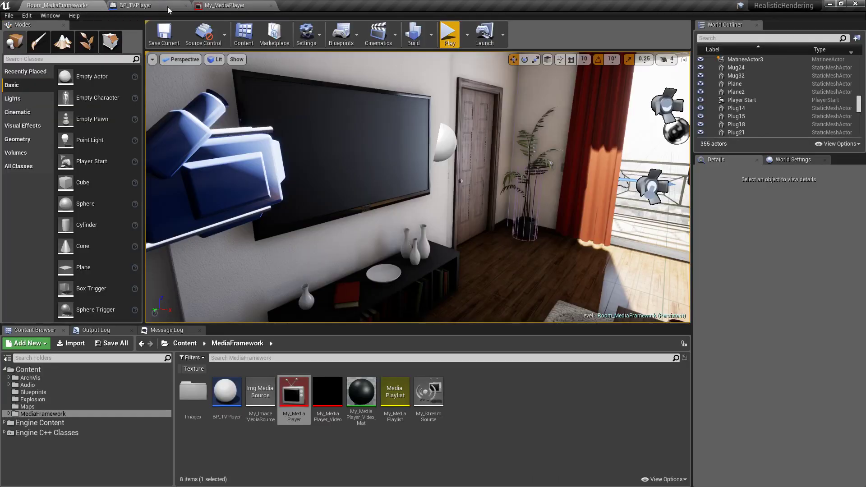
{"action": "double_click", "coordinate": [319, 395]}
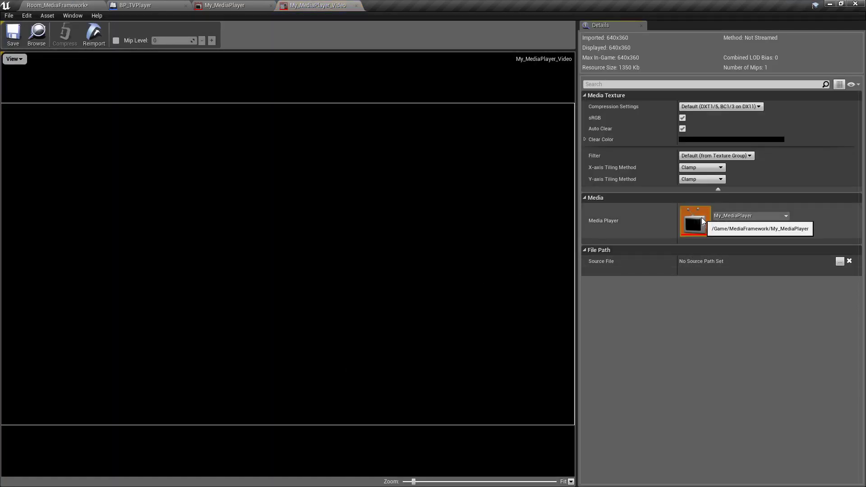
{"action": "left_click", "coordinate": [60, 6]}
- Open My_MediaPlayer_Video_Mat, dock its Material Editor and frame the graph around the result node
{"action": "double_click", "coordinate": [363, 394]}
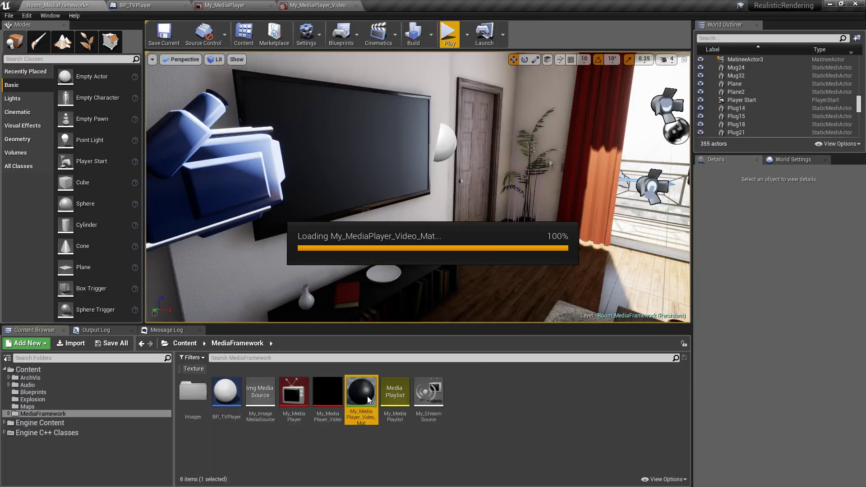
{"action": "left_click_drag", "start_coordinate": [239, 204], "coordinate": [408, 17]}
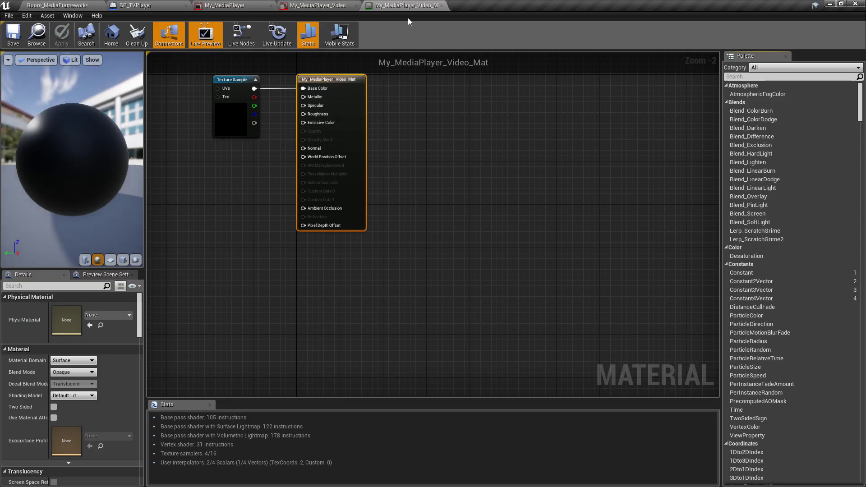
{"action": "right_click_drag", "start_coordinate": [441, 164], "coordinate": [486, 250]}
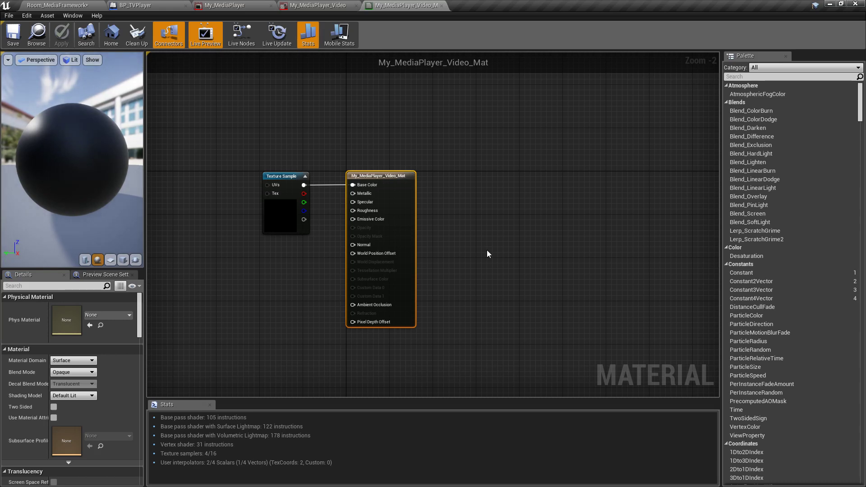
{"action": "scroll", "coordinate": [462, 275], "scroll_direction": "down", "scroll_amount": 1}
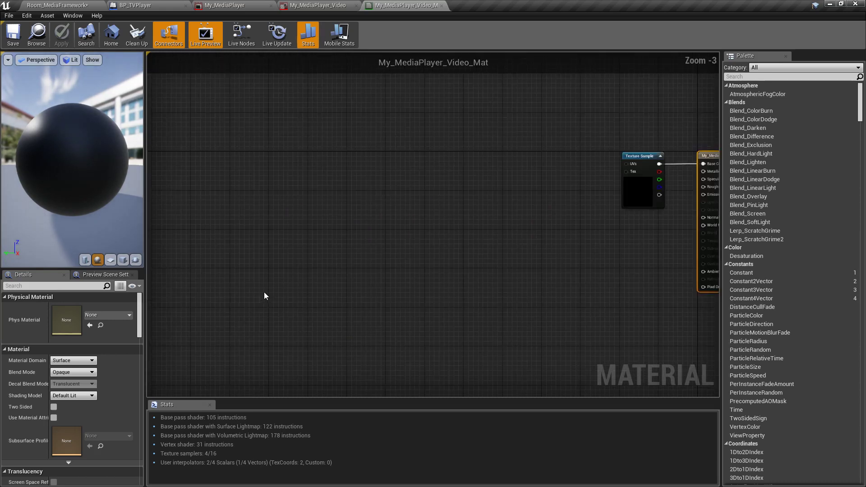
{"action": "scroll", "coordinate": [72, 383], "scroll_direction": "down", "scroll_amount": 3}
{"action": "scroll", "coordinate": [73, 383], "scroll_direction": "up", "scroll_amount": 3}
{"action": "left_click", "coordinate": [429, 207]}
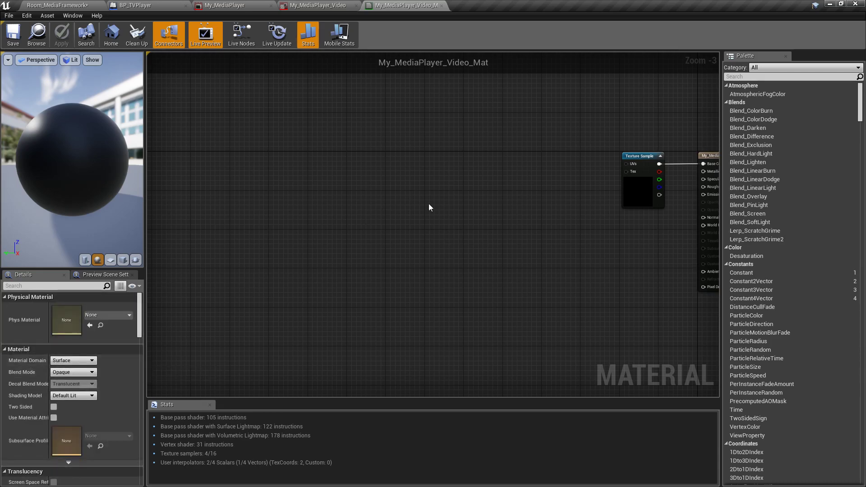
{"action": "key", "text": "Home"}
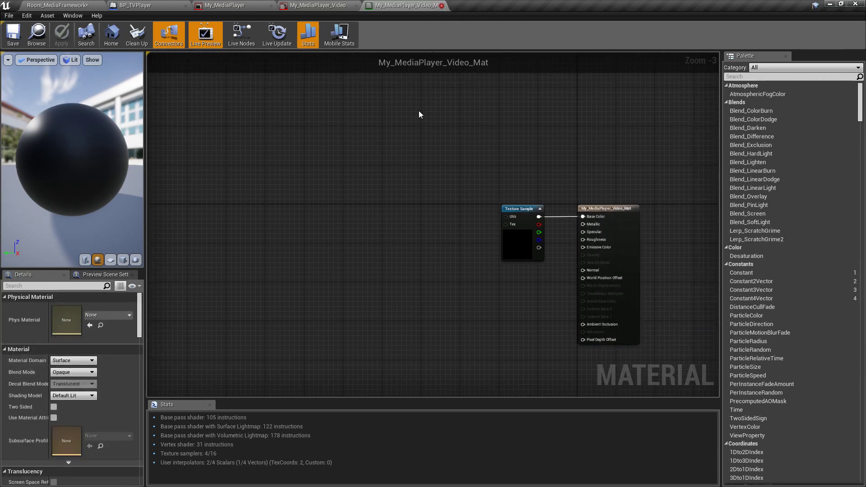
{"action": "left_click", "coordinate": [610, 208]}
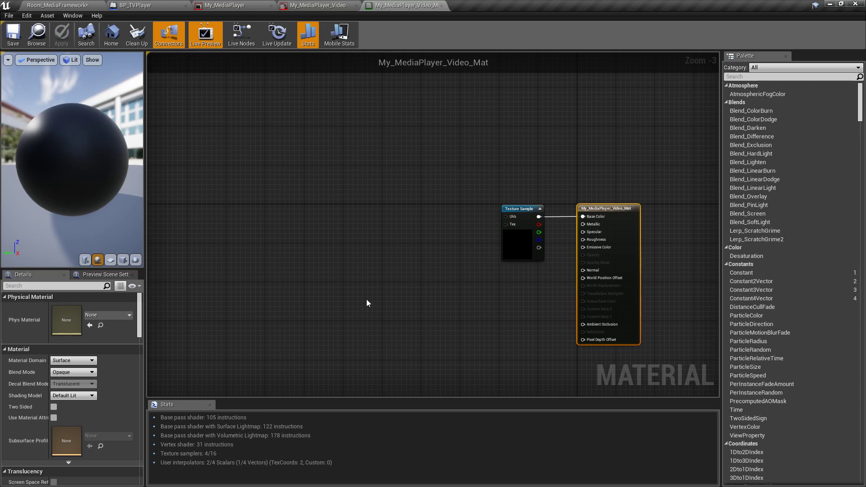
{"action": "right_click_drag", "start_coordinate": [366, 299], "coordinate": [311, 256]}
{"action": "scroll", "coordinate": [106, 408], "scroll_direction": "down", "scroll_amount": 10}
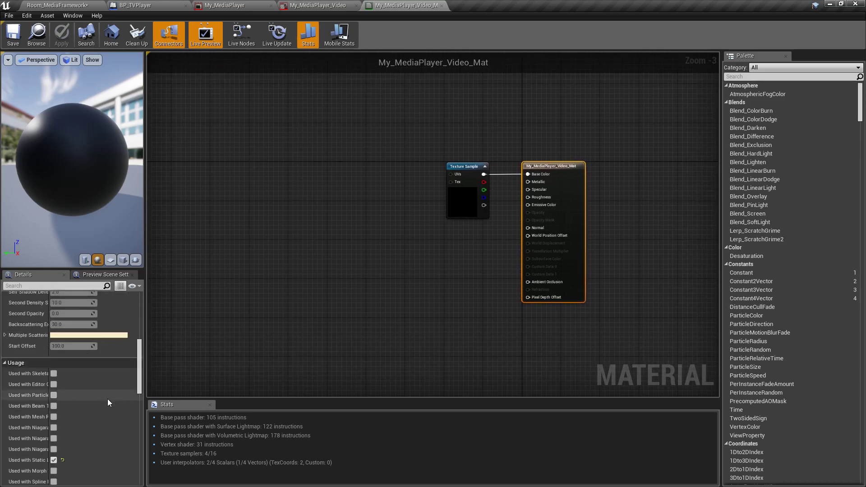
{"action": "scroll", "coordinate": [107, 398], "scroll_direction": "up", "scroll_amount": 10}
- Check the material keeps Surface domain and Default Lit shading model
{"action": "left_click", "coordinate": [307, 5]}
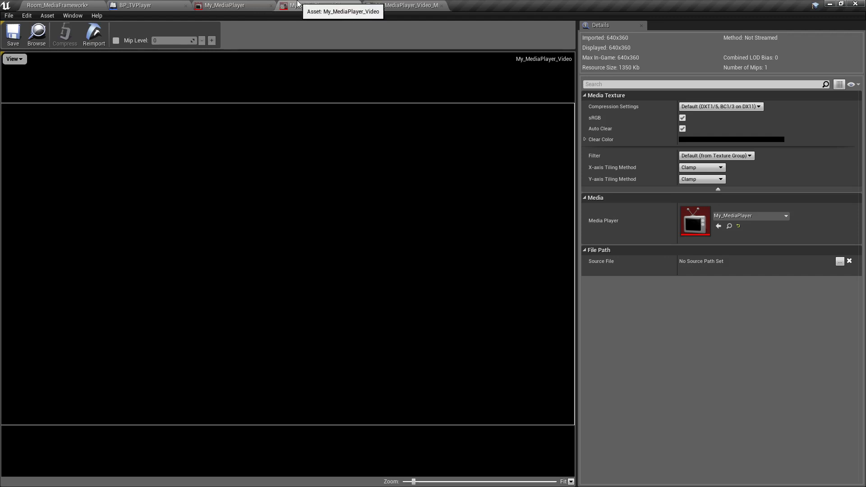
{"action": "left_click", "coordinate": [225, 5]}
{"action": "left_click", "coordinate": [406, 5]}
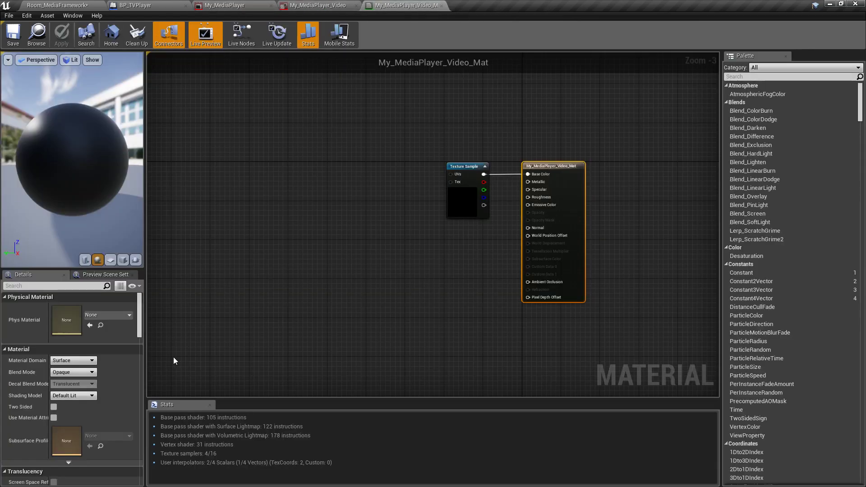
{"action": "left_click", "coordinate": [72, 360]}
{"action": "left_click", "coordinate": [77, 368]}
{"action": "left_click", "coordinate": [75, 364]}
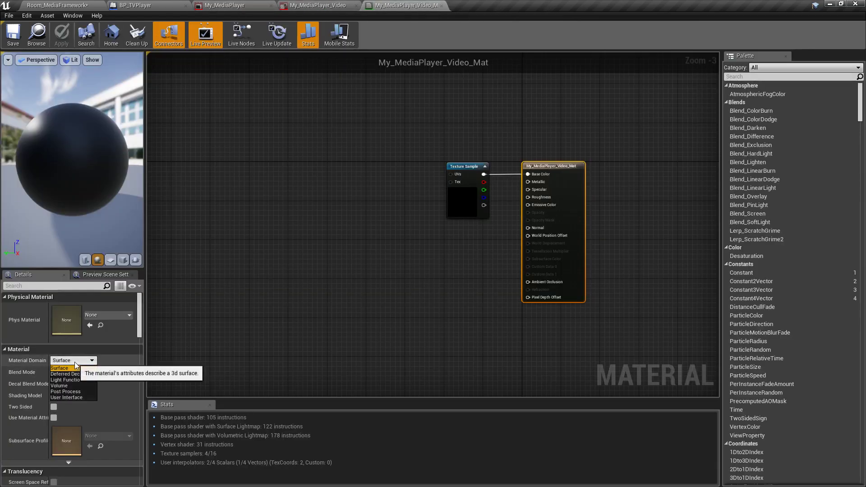
{"action": "left_click", "coordinate": [76, 367]}
{"action": "left_click", "coordinate": [73, 396]}
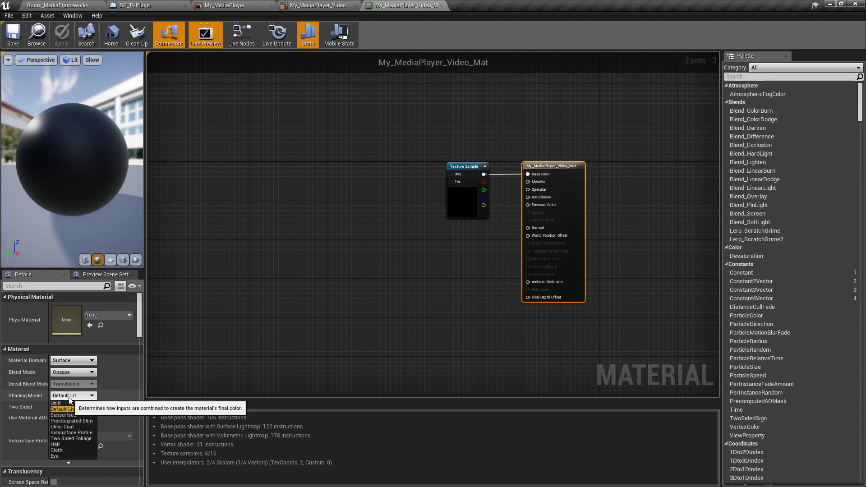
{"action": "left_click", "coordinate": [423, 300]}
- Confirm the Texture Sample node's Sampler Type is External
{"action": "left_click", "coordinate": [463, 166]}
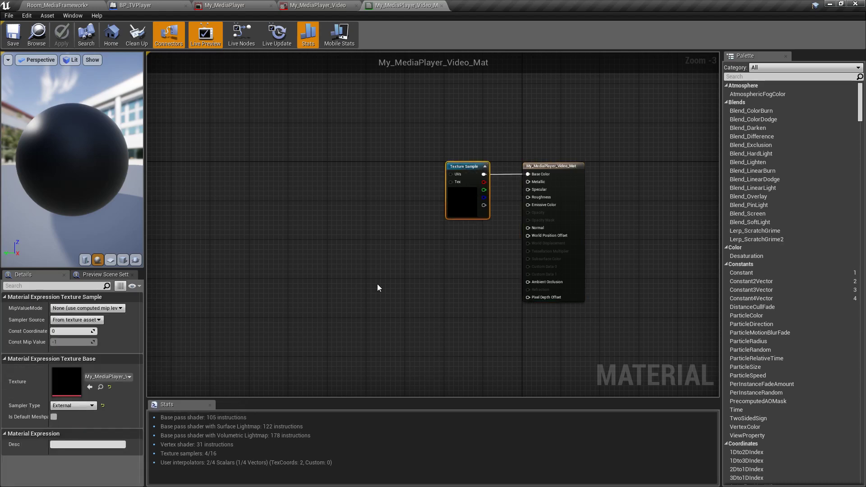
{"action": "right_click_drag", "start_coordinate": [377, 284], "coordinate": [321, 316]}
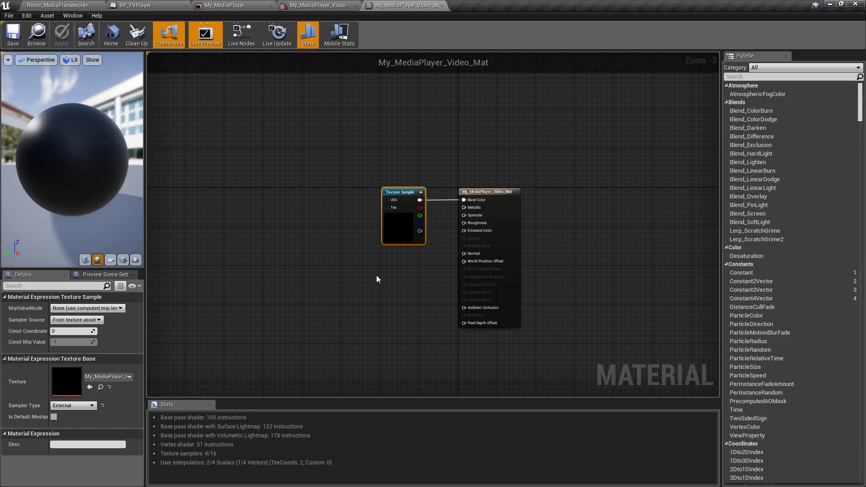
{"action": "scroll", "coordinate": [363, 300], "scroll_direction": "up", "scroll_amount": 2}
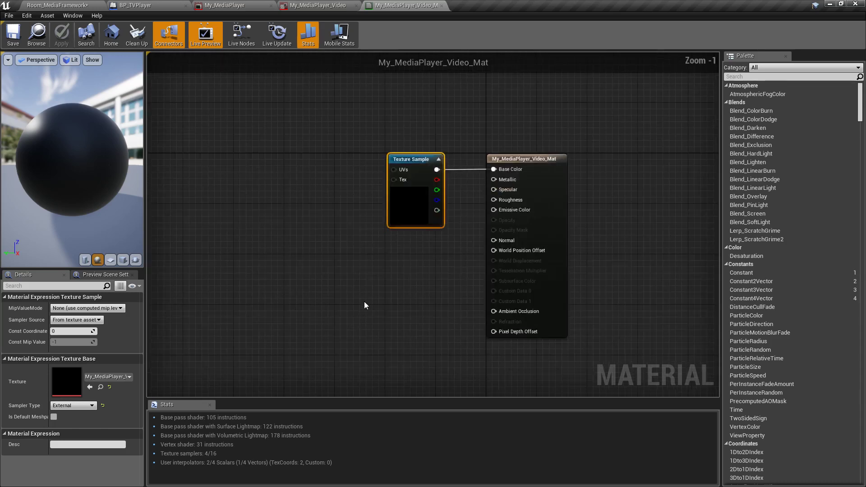
{"action": "left_click", "coordinate": [68, 407]}
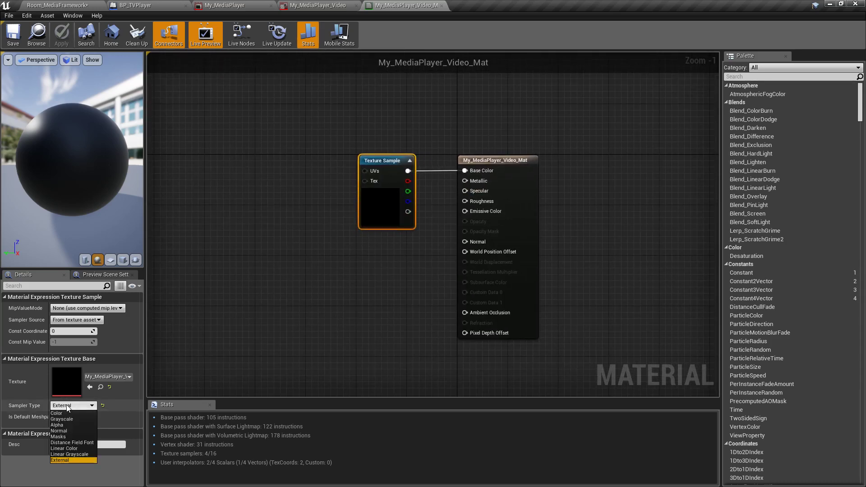
{"action": "left_click", "coordinate": [60, 460]}
{"action": "left_click", "coordinate": [366, 292]}
{"action": "right_click_drag", "start_coordinate": [366, 292], "coordinate": [364, 264]}
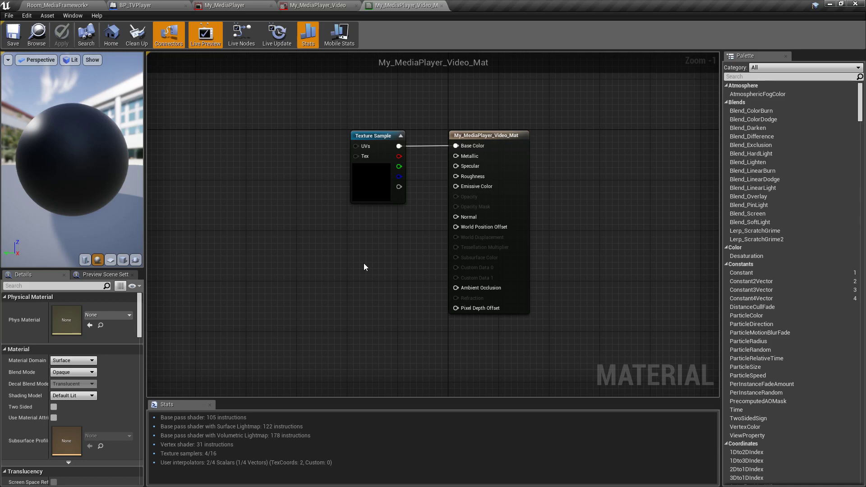
- Close the material, media texture, media player and TV blueprint editor tabs
{"action": "left_click", "coordinate": [442, 6]}
{"action": "left_click", "coordinate": [357, 5]}
{"action": "left_click", "coordinate": [270, 6]}
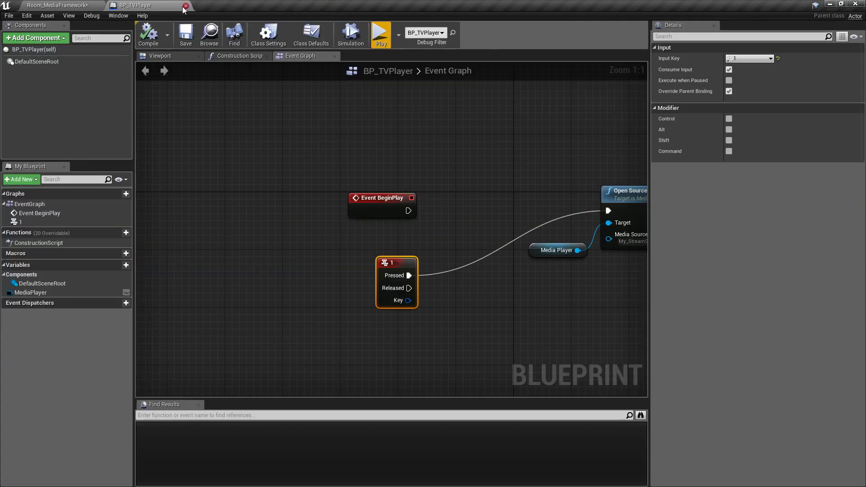
{"action": "left_click", "coordinate": [185, 5]}
- Create a media player named MySecondMediaPlayer with a linked video output MediaTexture
{"action": "right_click", "coordinate": [491, 391]}
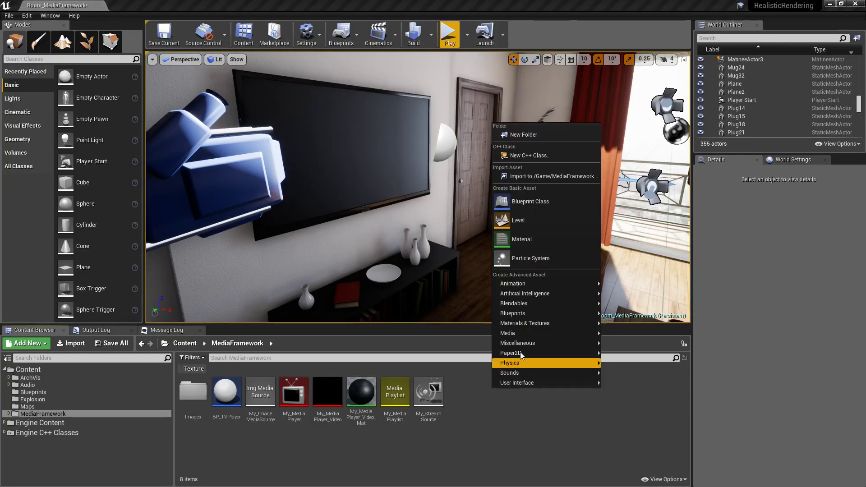
{"action": "mouse_move", "coordinate": [518, 333]}
{"action": "left_click", "coordinate": [639, 402]}
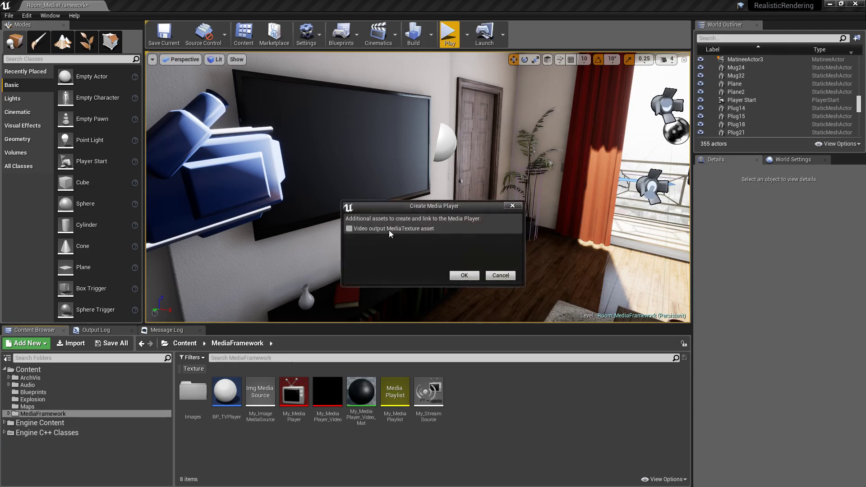
{"action": "left_click", "coordinate": [349, 229]}
{"action": "left_click", "coordinate": [457, 274]}
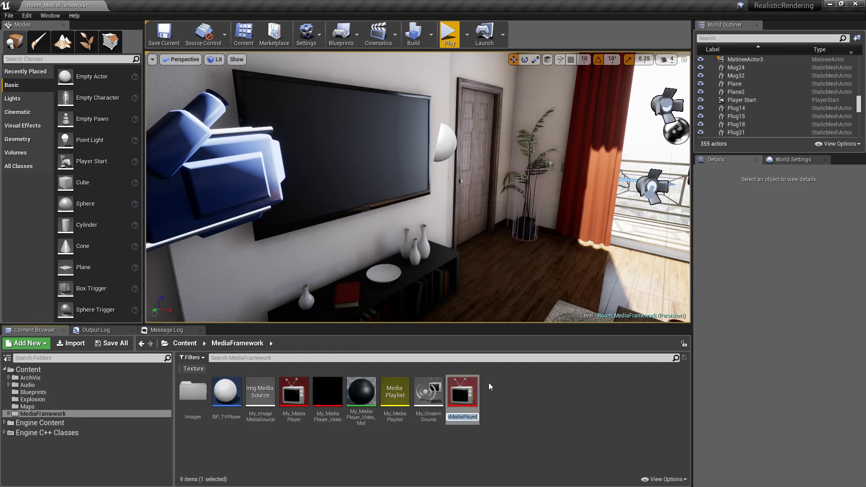
{"action": "type", "text": "MySecondMediaPlayer"}
{"action": "key", "text": "Return"}
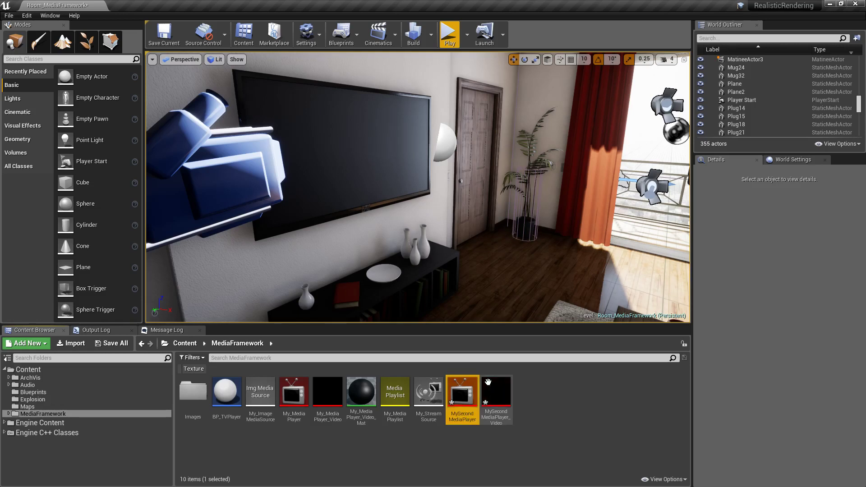
- Create MySecondMediaPlayer_Video_Mat from the MySecondMediaPlayer_Video texture, then close its editor
{"action": "left_click", "coordinate": [496, 397]}
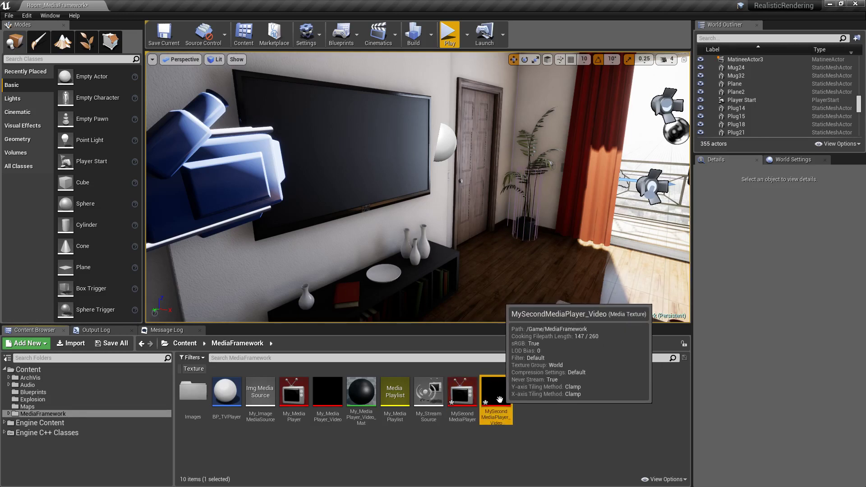
{"action": "right_click", "coordinate": [496, 397]}
{"action": "left_click", "coordinate": [543, 212]}
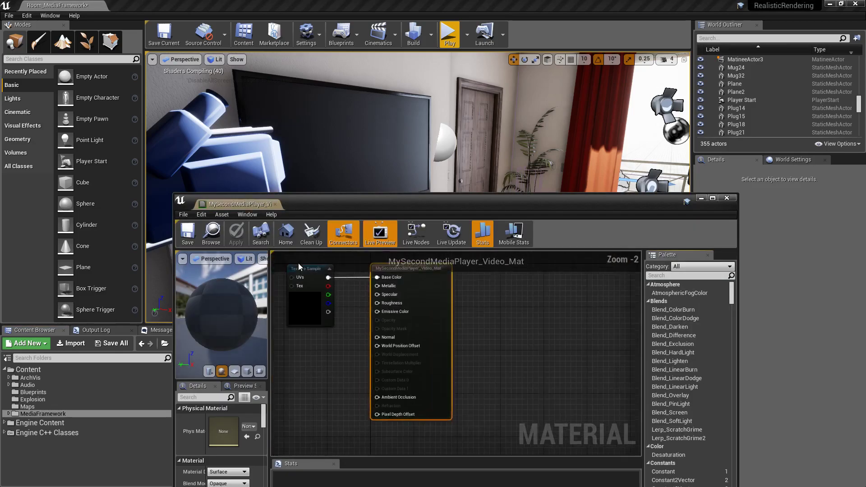
{"action": "left_click_drag", "start_coordinate": [298, 266], "coordinate": [344, 277]}
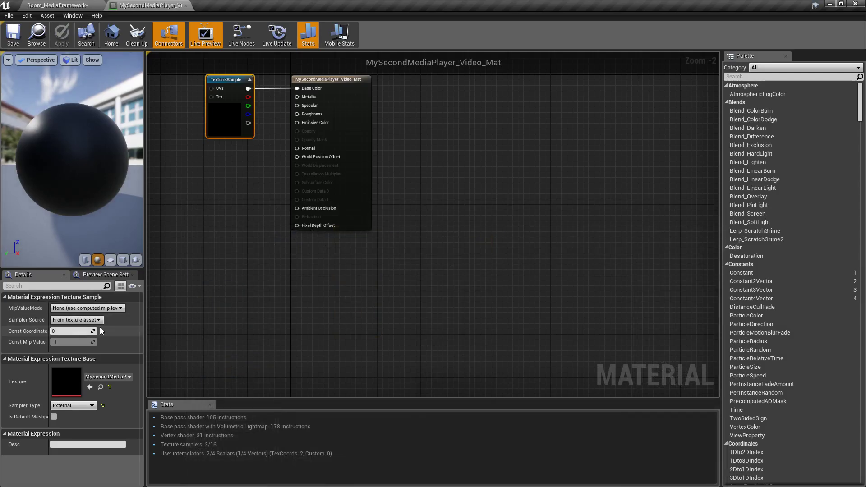
{"action": "left_click", "coordinate": [185, 6]}
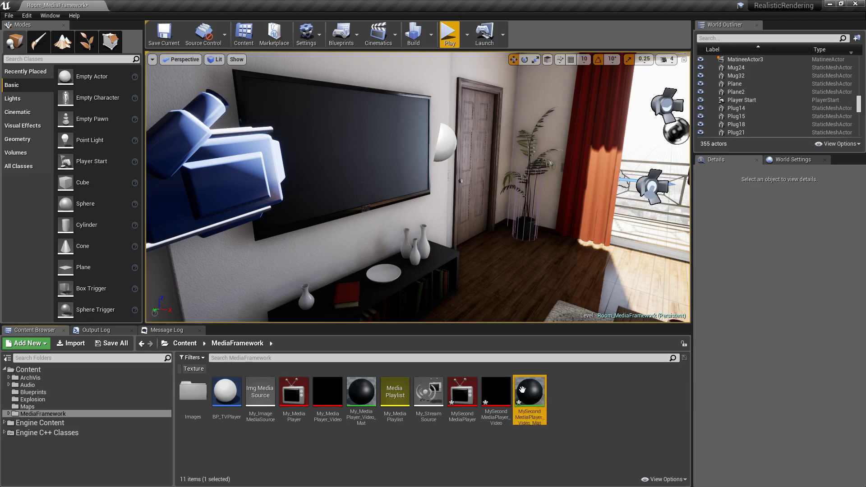
- Delete MySecondMediaPlayer, its video texture and its material
{"action": "left_click", "coordinate": [462, 396], "text": "shift"}
{"action": "key", "text": "Delete"}
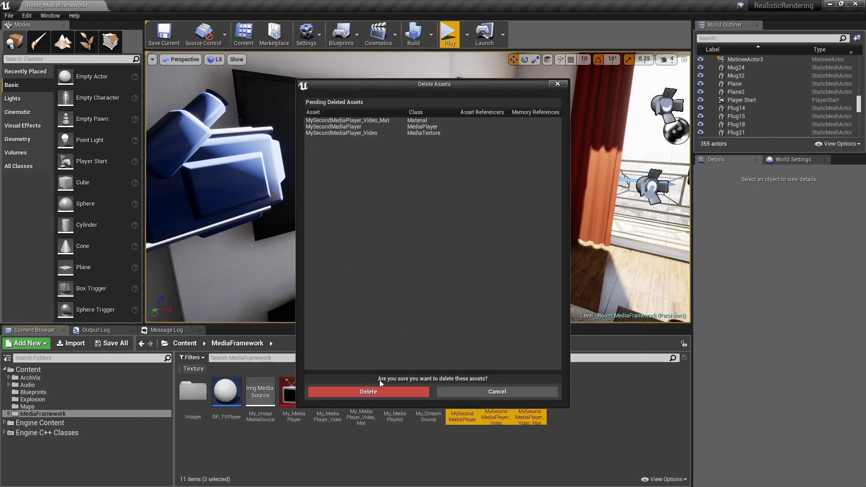
{"action": "left_click", "coordinate": [377, 389]}
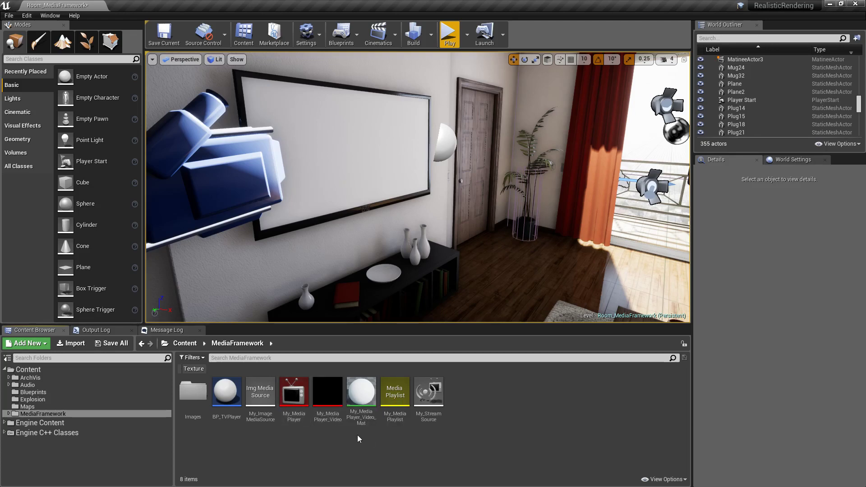
- Bring up the Content Browser's Media asset creation submenu
{"action": "right_click", "coordinate": [357, 435]}
{"action": "mouse_move", "coordinate": [418, 410]}
{"action": "mouse_move", "coordinate": [388, 376]}
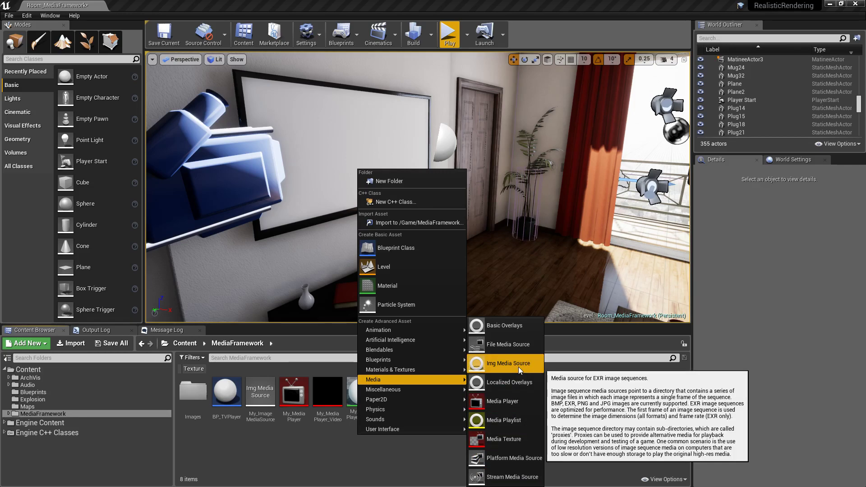
- Open My_ImageMediaSource and dock its settings, showing ./Explosion at 5.0 fps
{"action": "left_click", "coordinate": [261, 448]}
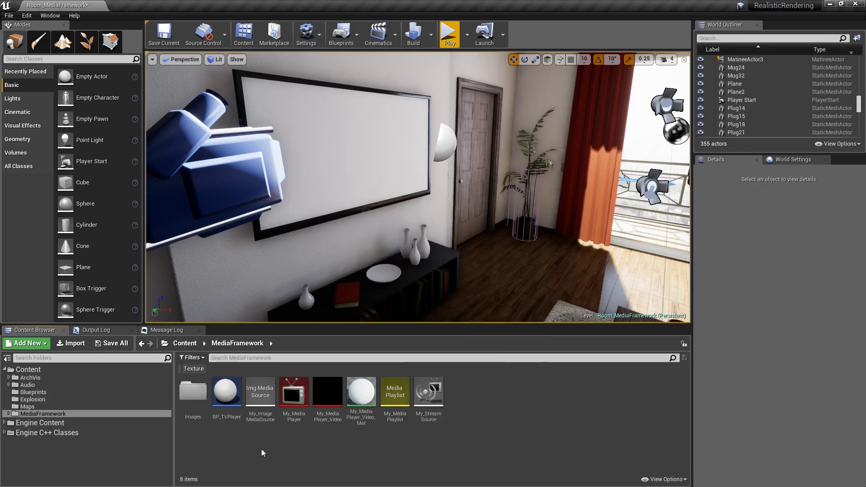
{"action": "left_click", "coordinate": [256, 401]}
{"action": "double_click", "coordinate": [257, 401]}
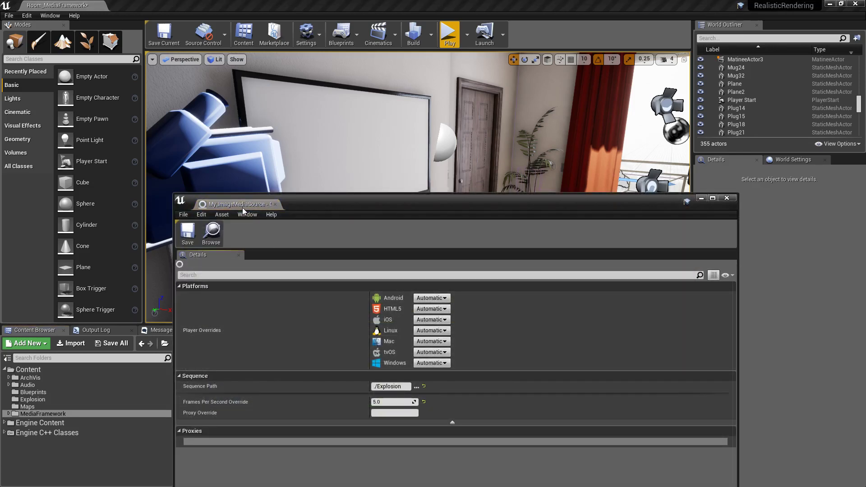
{"action": "left_click_drag", "start_coordinate": [242, 205], "coordinate": [154, 5]}
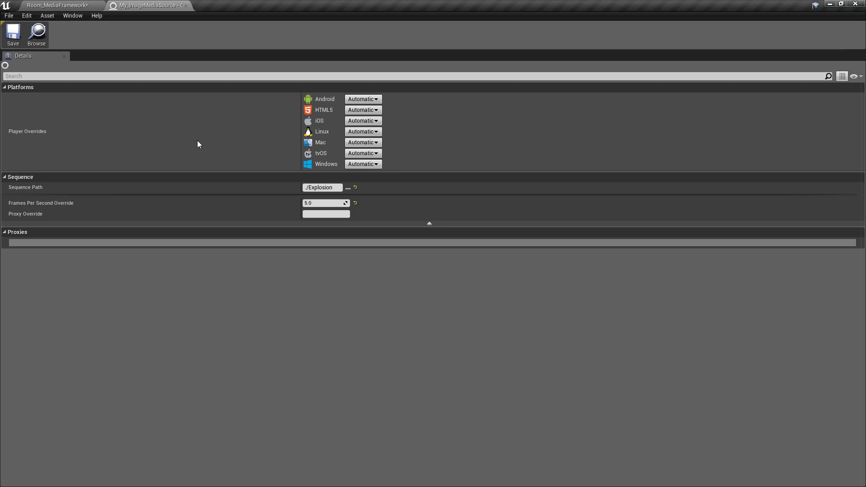
- In My_MediaPlayer, play the Explosion image sequence, then the My_StreamSource SampleVideo.mp4 clip
{"action": "left_click", "coordinate": [186, 6]}
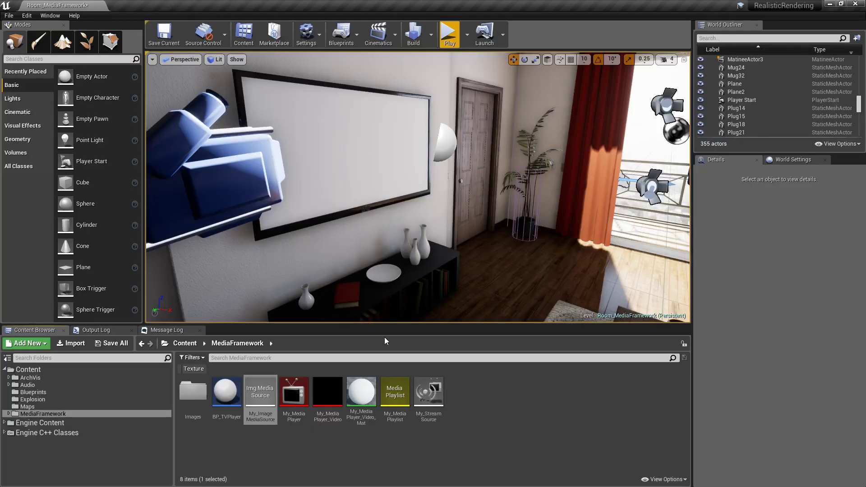
{"action": "double_click", "coordinate": [295, 391]}
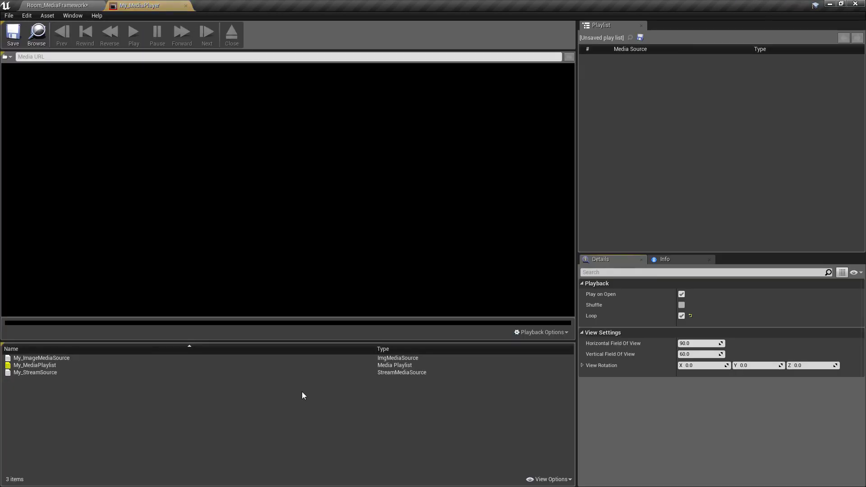
{"action": "double_click", "coordinate": [47, 358]}
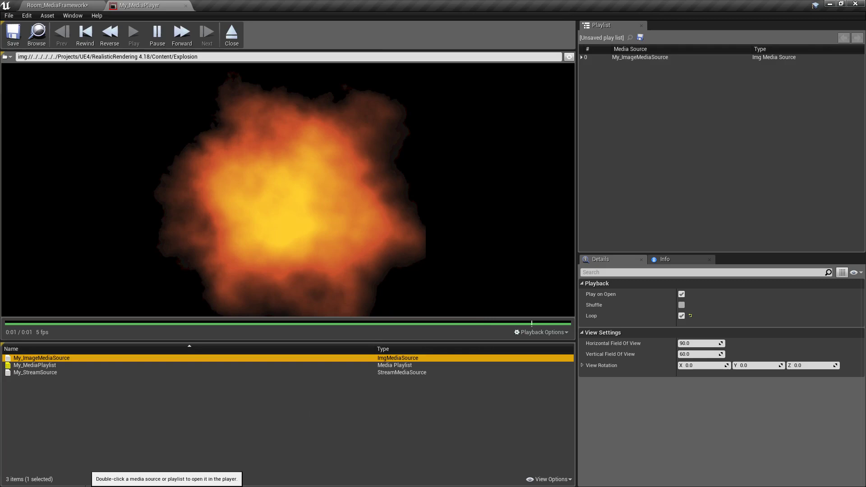
{"action": "left_click", "coordinate": [46, 367]}
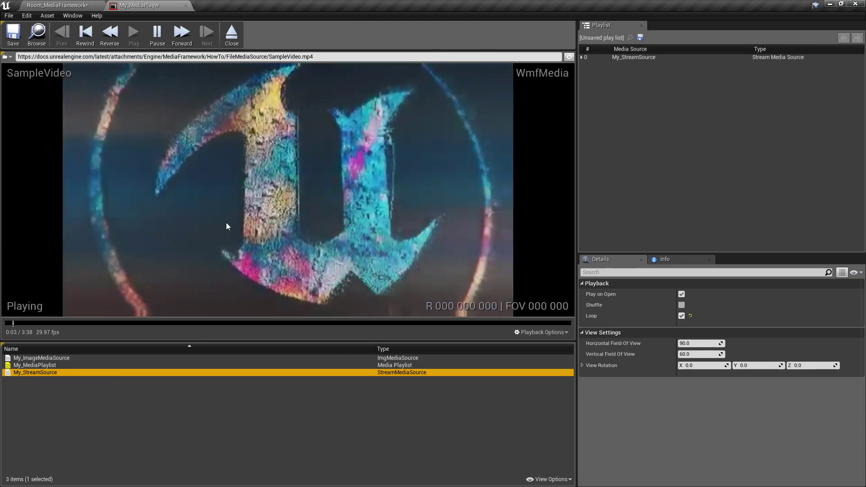
{"action": "left_click", "coordinate": [153, 57]}
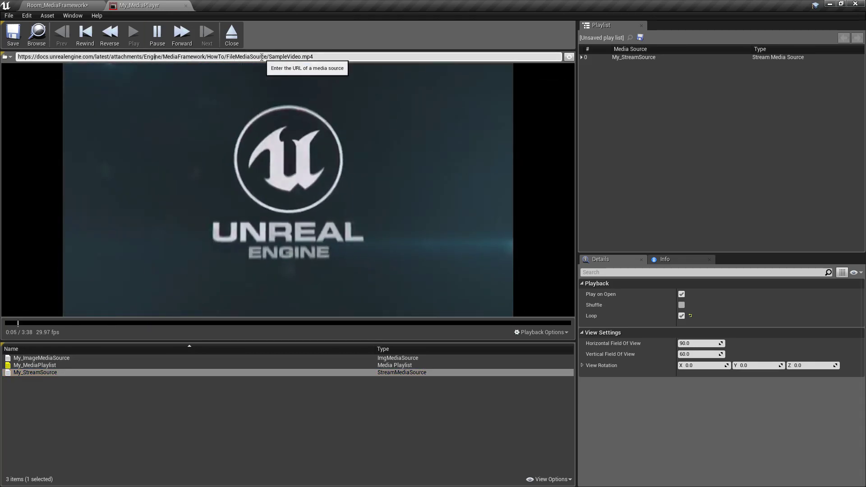
{"action": "left_click", "coordinate": [152, 372]}
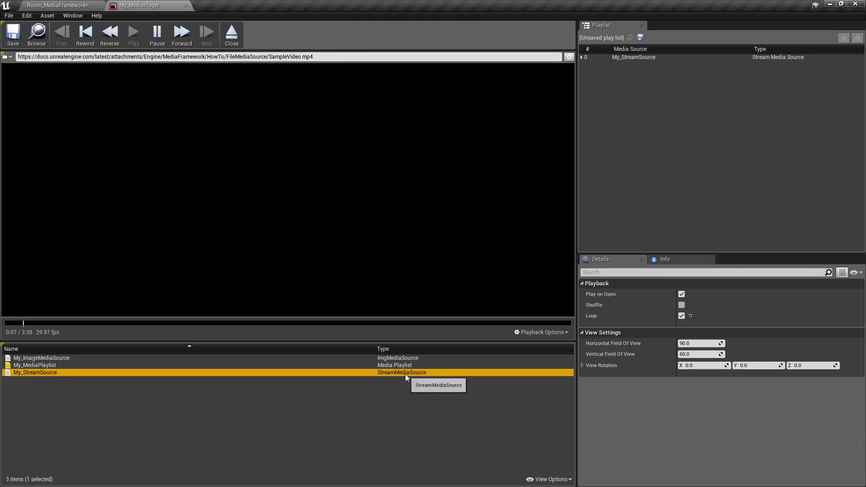
- Close the media player editor, select the TV screen plane and start Play In Editor
{"action": "left_click", "coordinate": [186, 6]}
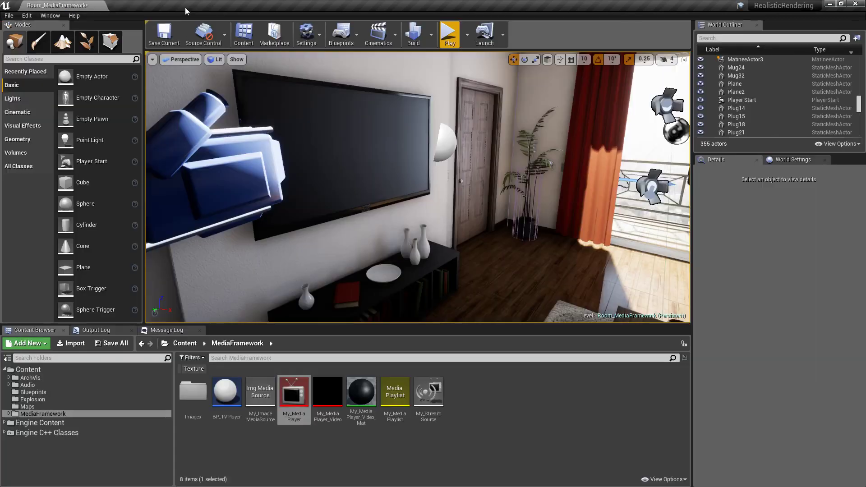
{"action": "right_click_drag", "start_coordinate": [497, 263], "coordinate": [422, 198]}
{"action": "left_click", "coordinate": [422, 199]}
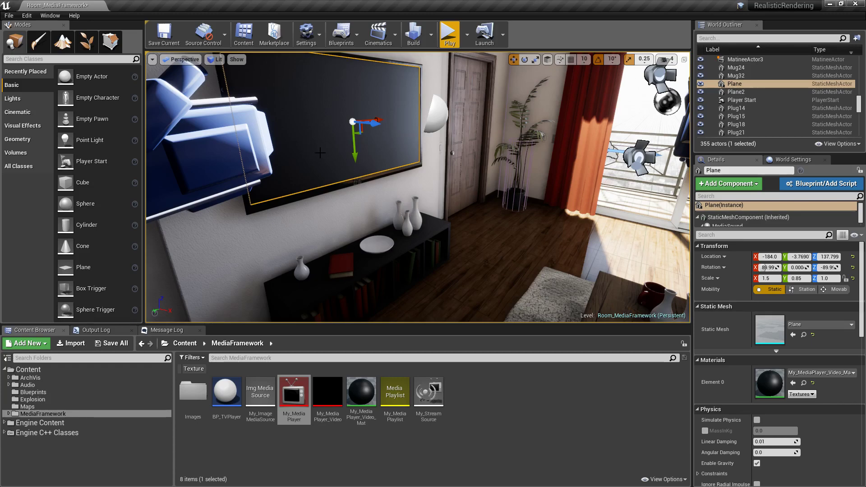
{"action": "key", "text": "alt+p"}
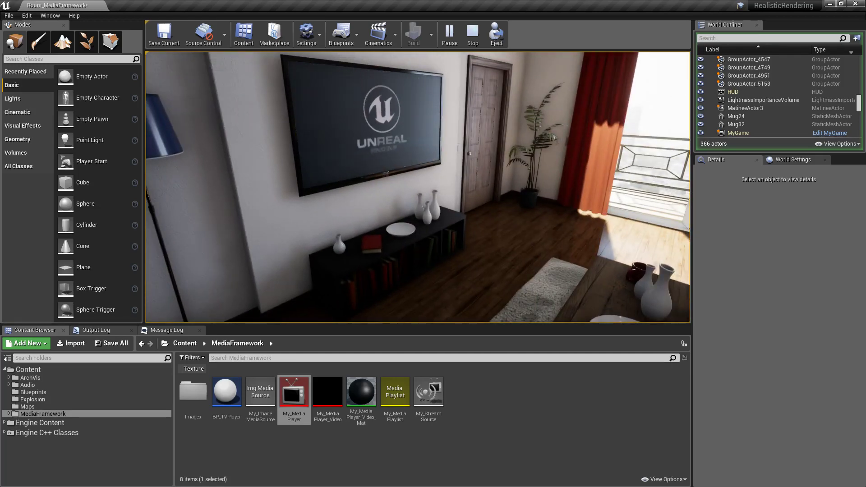
- Stop the play session and apply My_MediaPlayer_Video_Mat to the tablet plane on the coffee table
{"action": "key", "text": "Escape"}
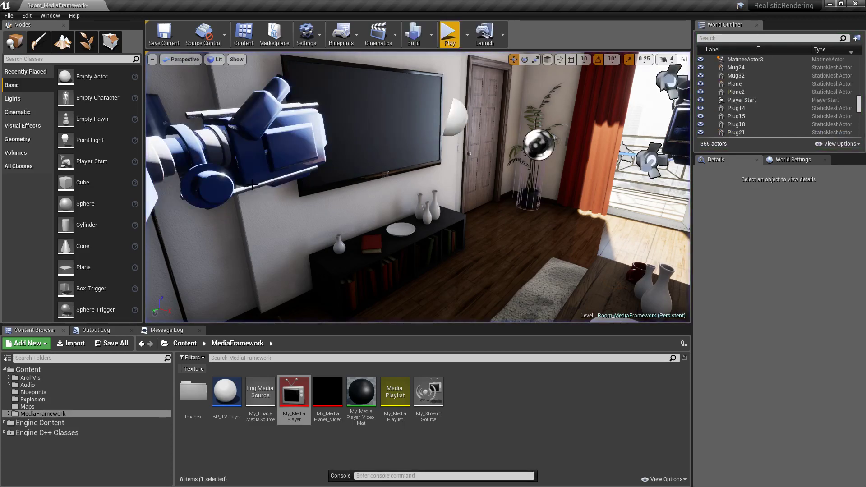
{"action": "left_click", "coordinate": [540, 404]}
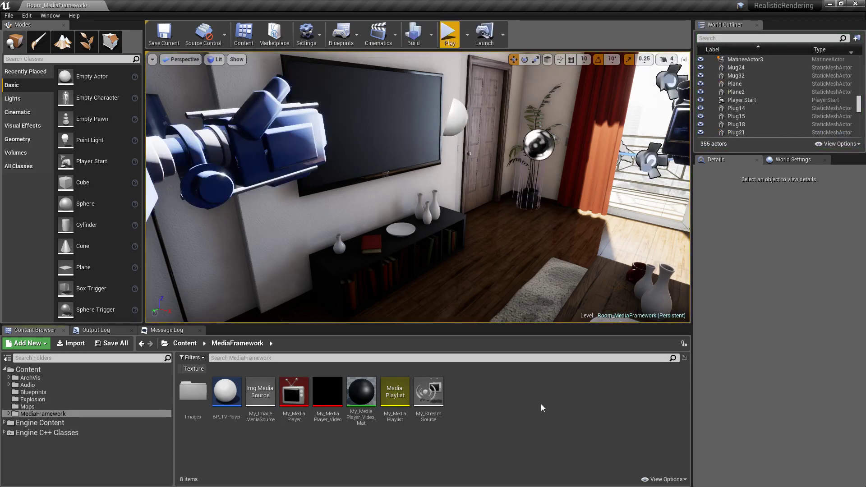
{"action": "right_click_drag", "start_coordinate": [476, 267], "coordinate": [476, 242]}
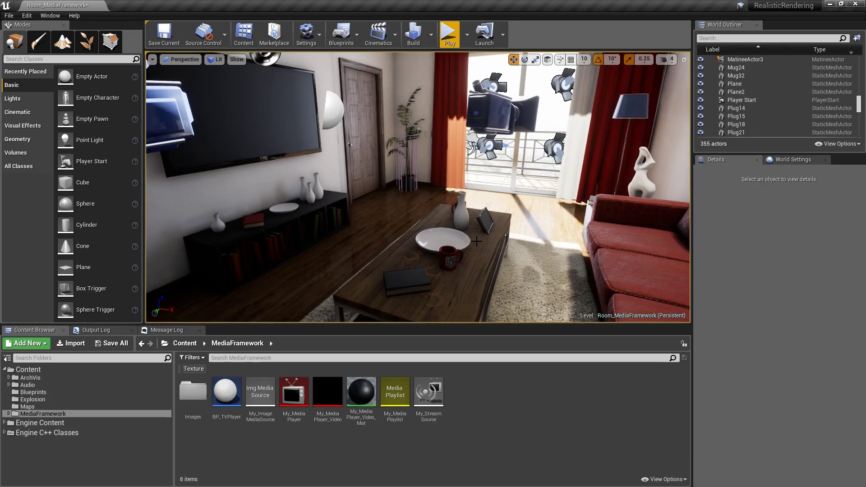
{"action": "right_click_drag", "start_coordinate": [479, 265], "coordinate": [330, 229]}
{"action": "left_click", "coordinate": [330, 229]}
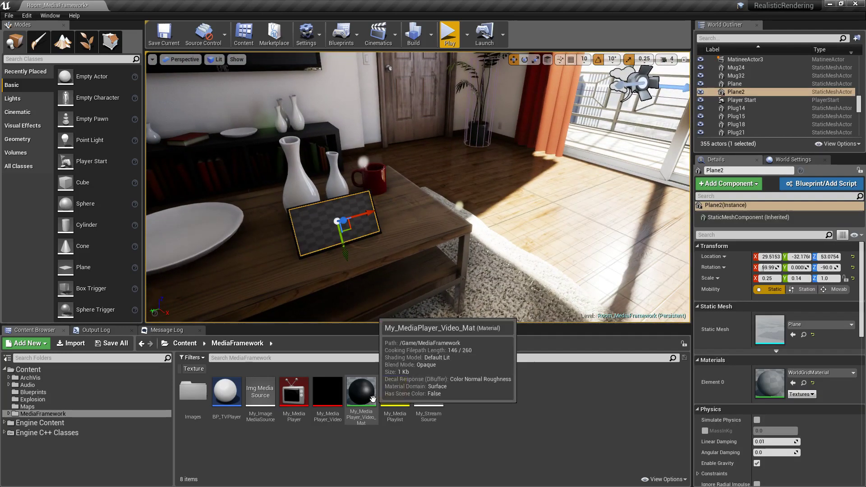
{"action": "left_click_drag", "start_coordinate": [361, 393], "coordinate": [330, 226]}
- Play the level to check the video, stop, and select My_MediaPlayer
{"action": "left_click", "coordinate": [450, 34]}
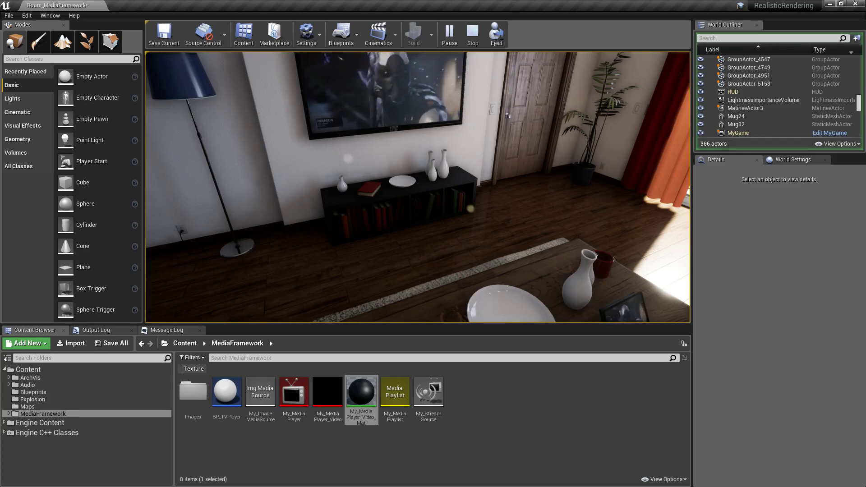
{"action": "key", "text": "Escape"}
{"action": "left_click", "coordinate": [300, 398]}
- Check My_MediaPlayer and My_MediaPlayer_Video's Media Player setting, then close both editors
{"action": "double_click", "coordinate": [299, 398]}
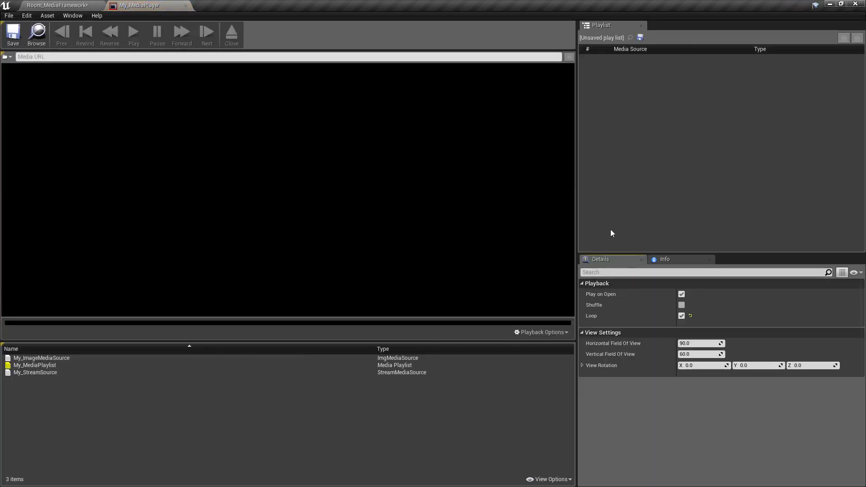
{"action": "left_click", "coordinate": [186, 6]}
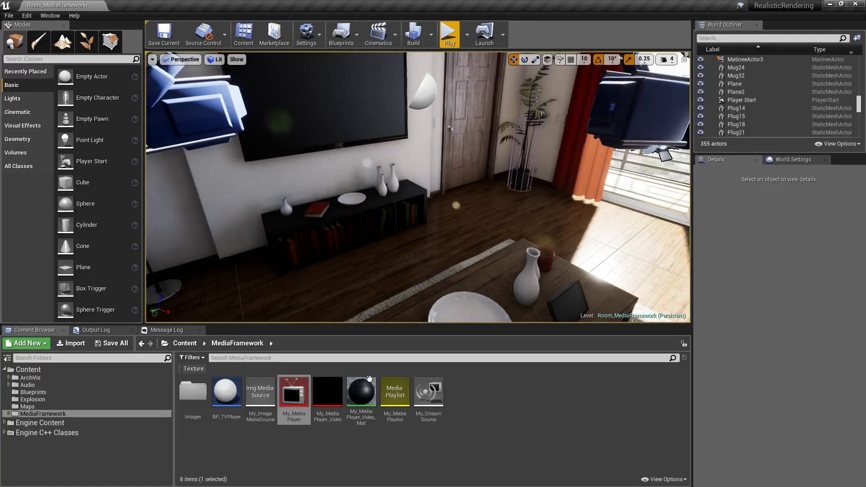
{"action": "double_click", "coordinate": [326, 406]}
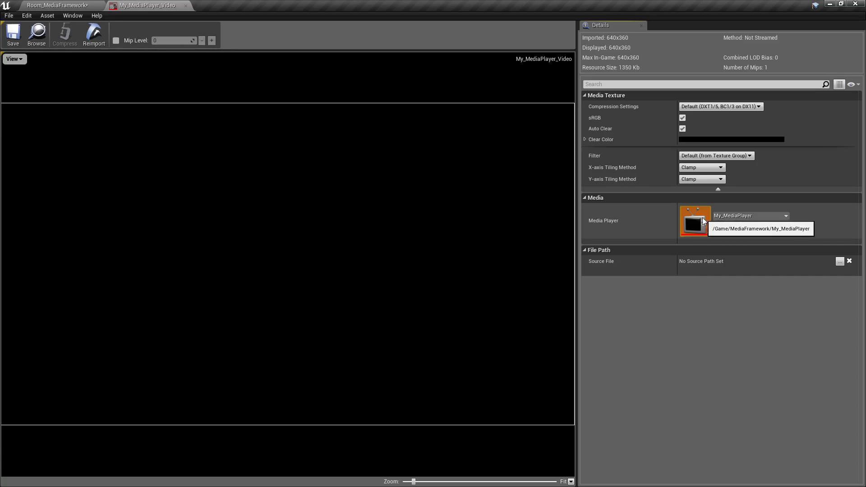
{"action": "left_click", "coordinate": [185, 5]}
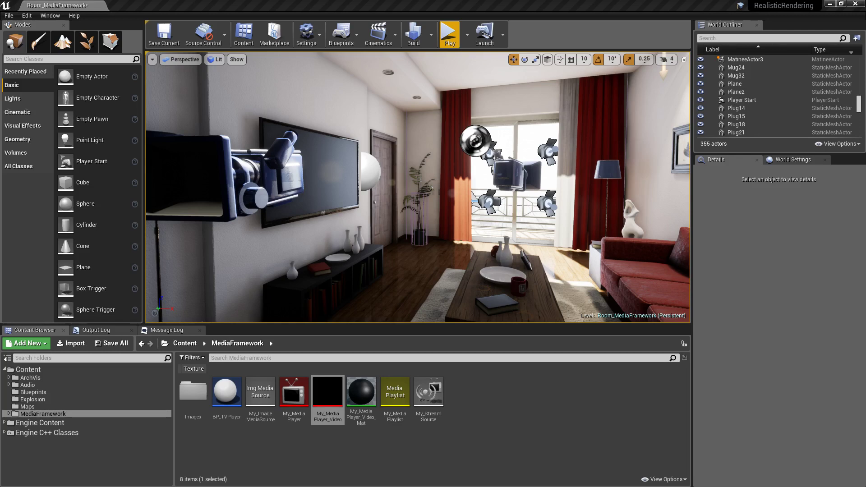
- Select the TV screen plane and inspect its MediaSound and AudioComponent properties
{"action": "left_click", "coordinate": [467, 445]}
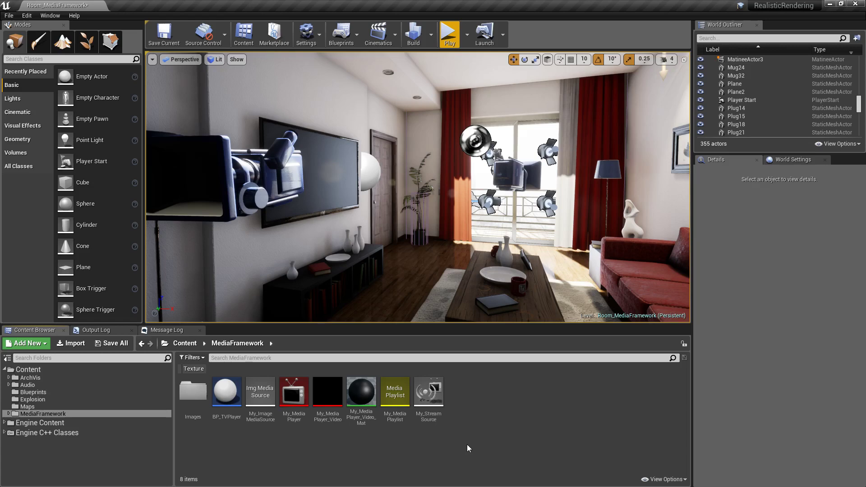
{"action": "left_click", "coordinate": [328, 180]}
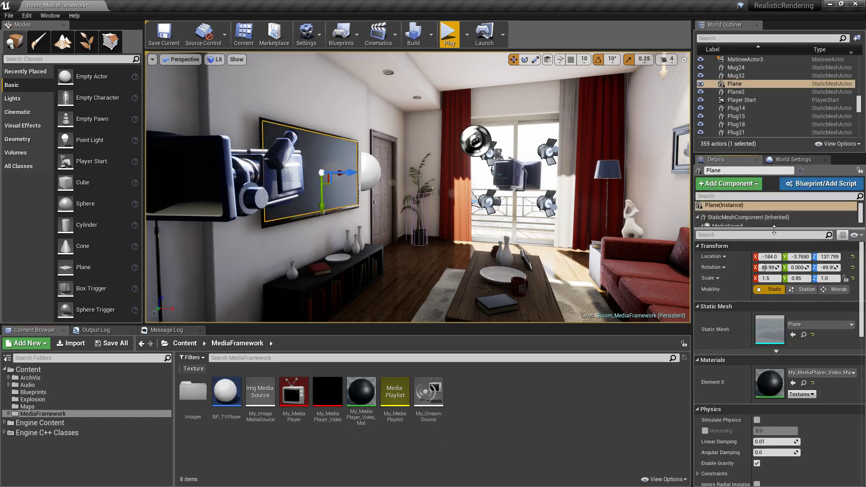
{"action": "left_click_drag", "start_coordinate": [769, 229], "coordinate": [768, 258]}
{"action": "left_click", "coordinate": [731, 227]}
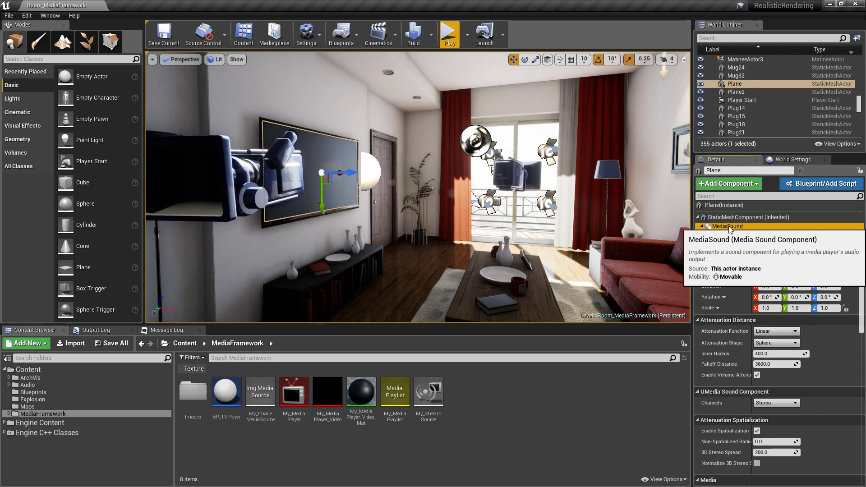
{"action": "left_click", "coordinate": [735, 237]}
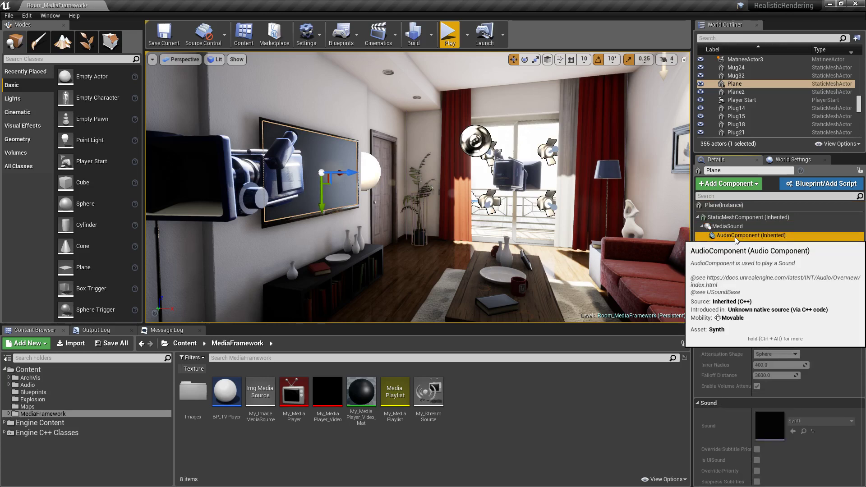
{"action": "left_click", "coordinate": [728, 226]}
- Select the tablet plane on the table to show it lacks a MediaSound component
{"action": "scroll", "coordinate": [790, 386], "scroll_direction": "down", "scroll_amount": 3}
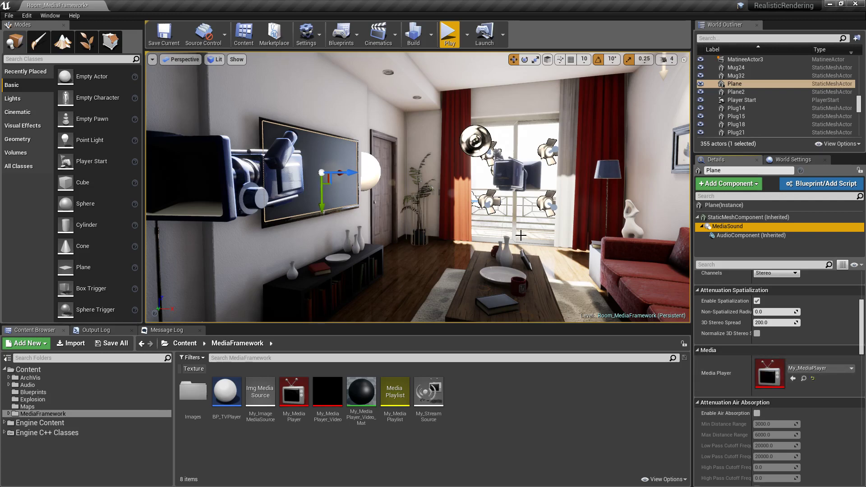
{"action": "right_click_drag", "start_coordinate": [521, 235], "coordinate": [526, 232]}
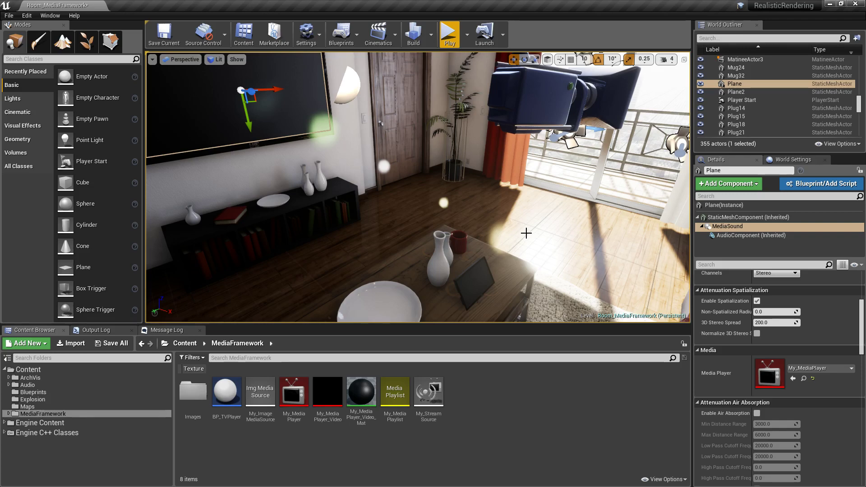
{"action": "left_click", "coordinate": [300, 114]}
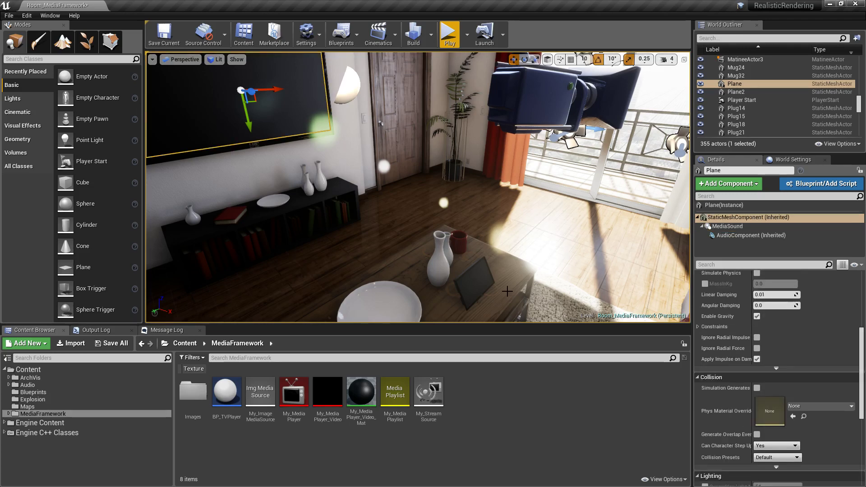
{"action": "left_click", "coordinate": [473, 282]}
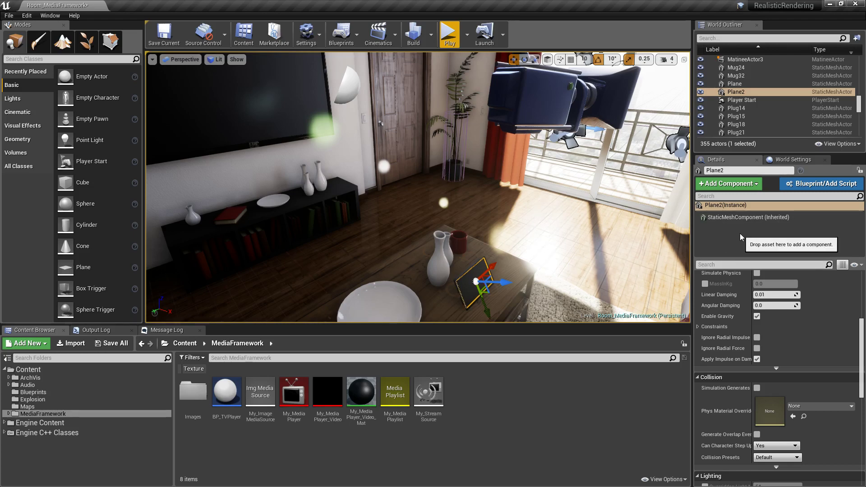
- Reselect the TV plane and review its MediaSound settings: Master sound class, no spatialization or attenuation
{"action": "left_click_drag", "start_coordinate": [471, 293], "coordinate": [457, 311]}
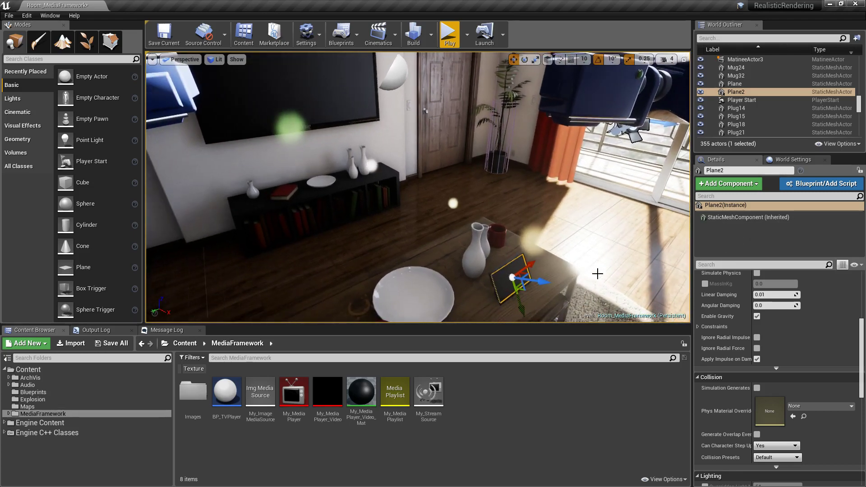
{"action": "left_click_drag", "start_coordinate": [597, 273], "coordinate": [417, 151]}
{"action": "left_click", "coordinate": [403, 156]}
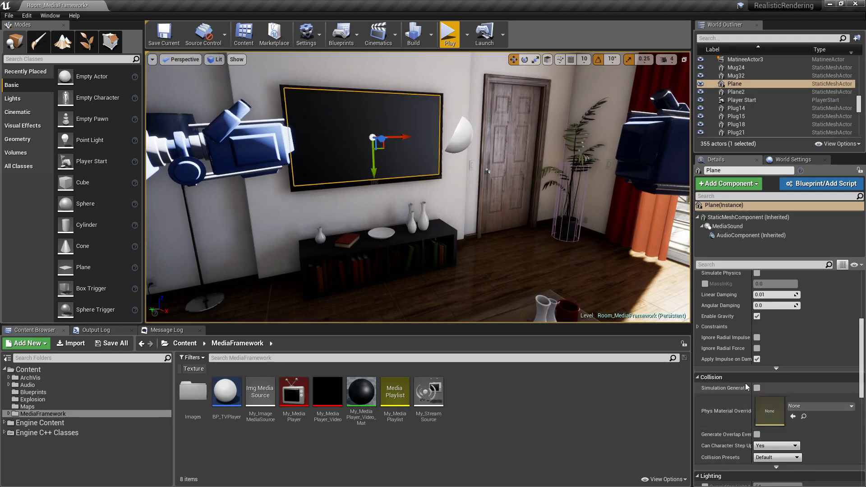
{"action": "scroll", "coordinate": [746, 397], "scroll_direction": "down", "scroll_amount": 5}
{"action": "left_click", "coordinate": [728, 226]}
{"action": "scroll", "coordinate": [778, 399], "scroll_direction": "down", "scroll_amount": 10}
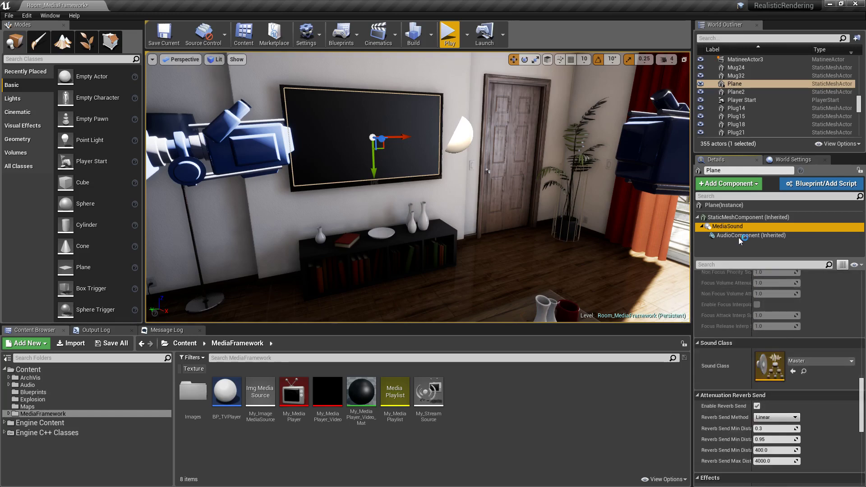
{"action": "scroll", "coordinate": [761, 332], "scroll_direction": "up", "scroll_amount": 3}
{"action": "scroll", "coordinate": [761, 333], "scroll_direction": "up", "scroll_amount": 8}
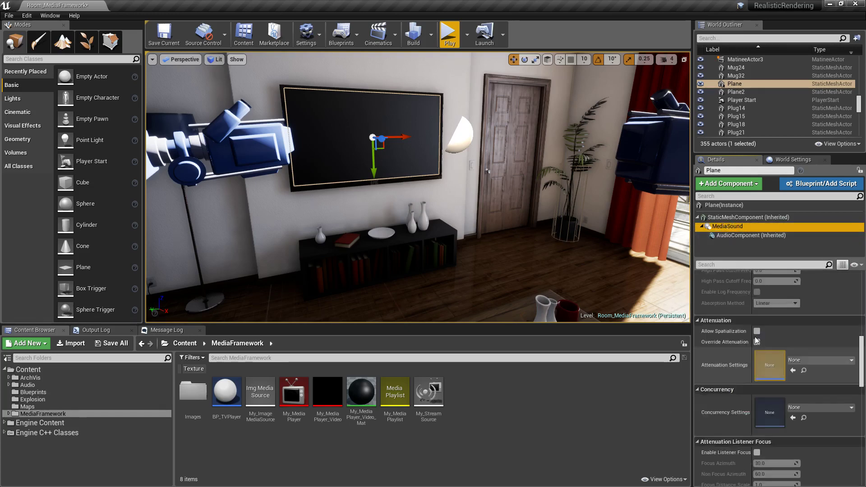